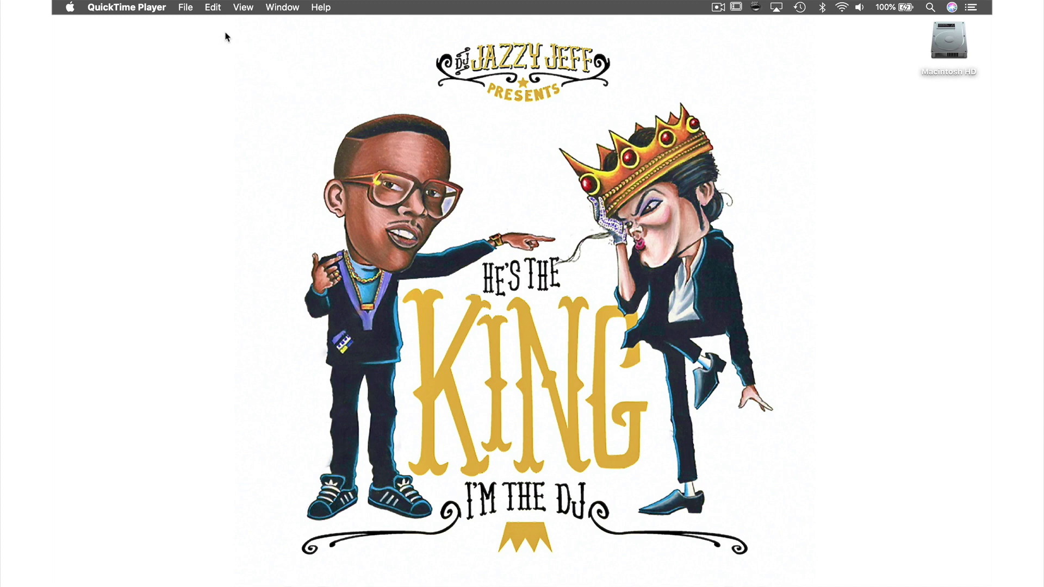
# Record a five-second full-screen video with File > New Screen Recording, then stop it.
pyautogui.click(186, 9)
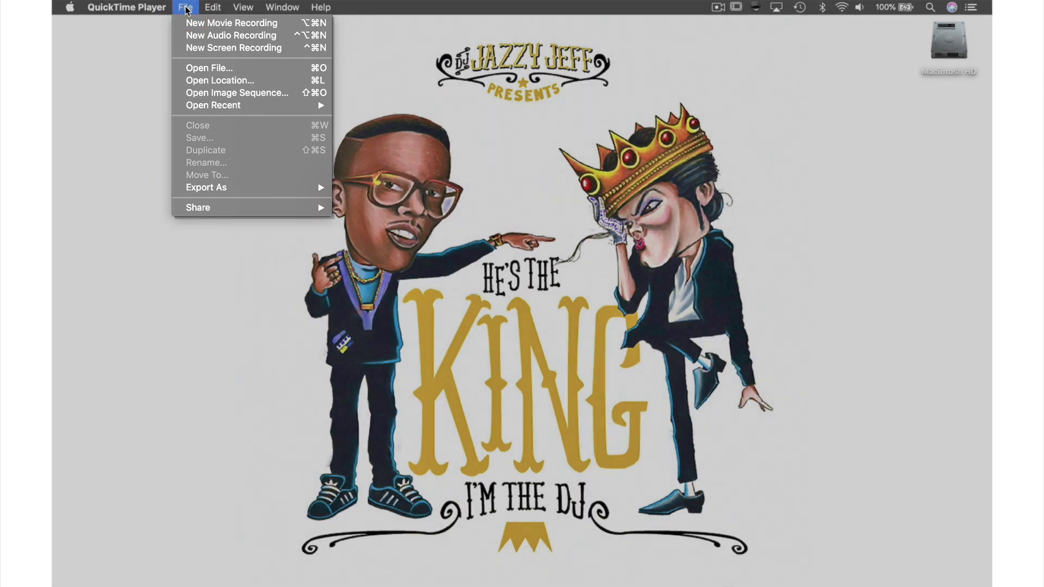
pyautogui.click(191, 48)
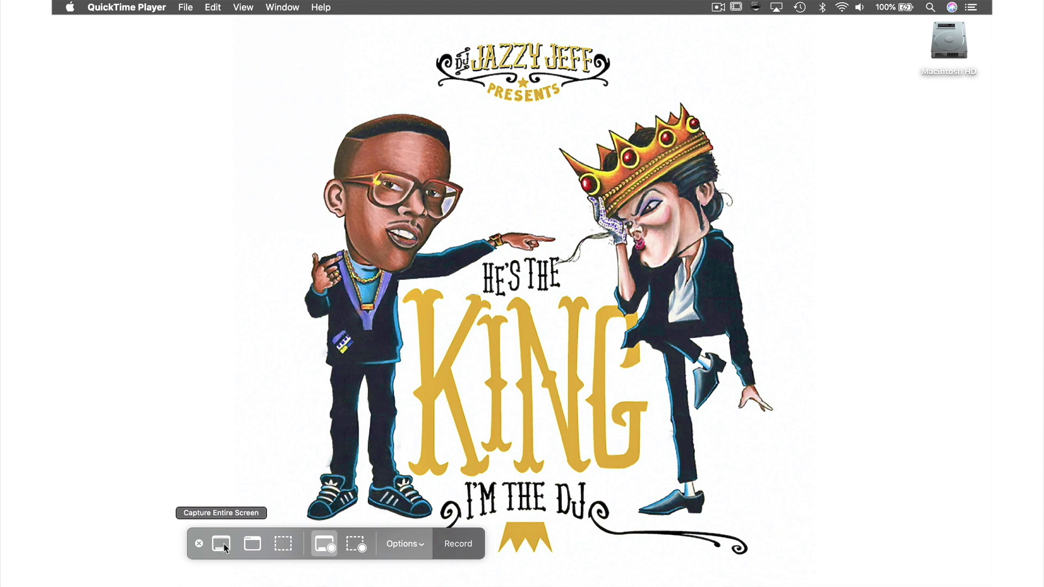
pyautogui.click(248, 406)
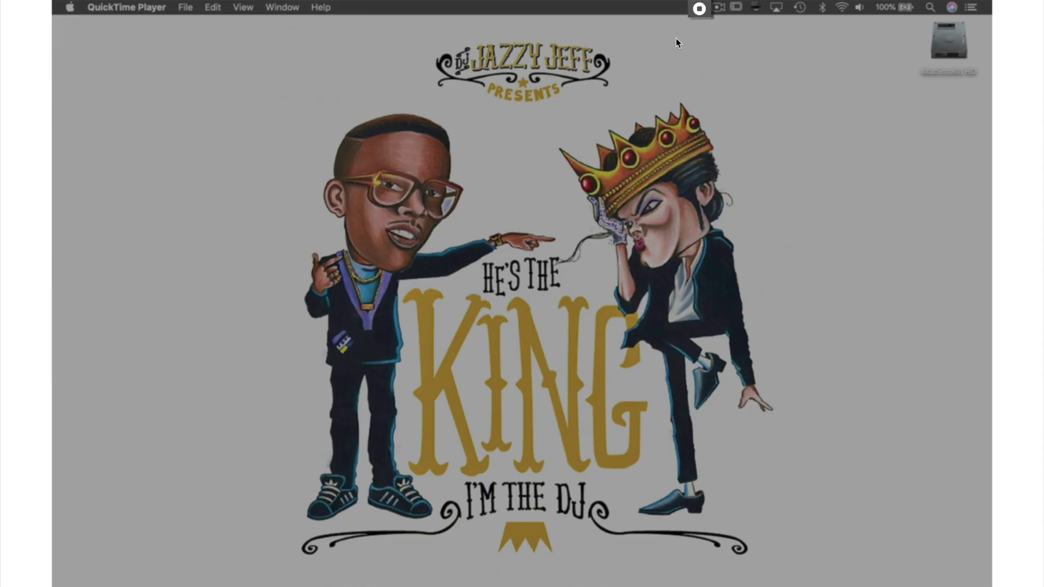
pyautogui.click(701, 10)
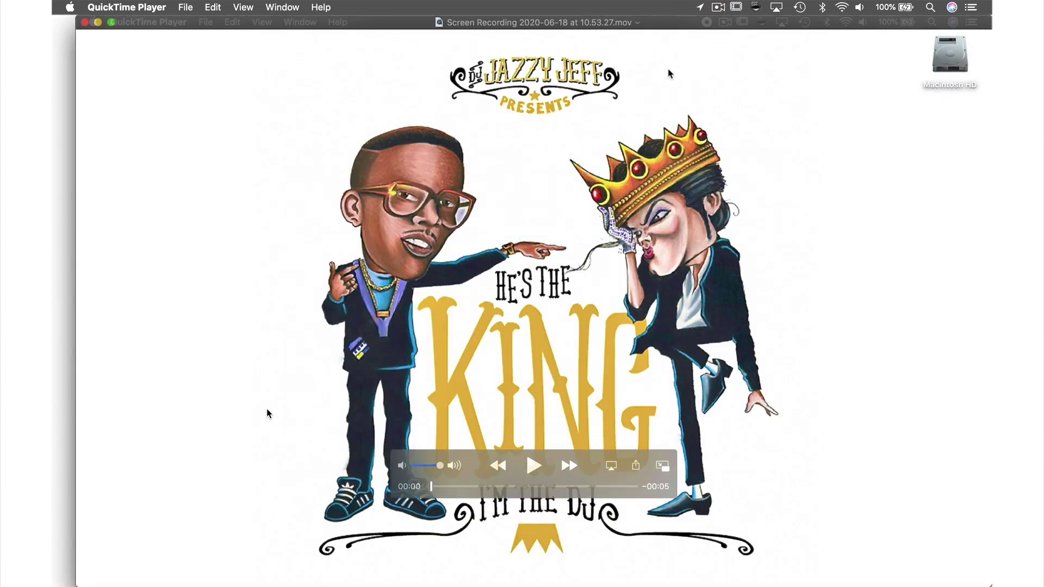
# Play the new screen recording through, then close its player window.
pyautogui.click(533, 466)
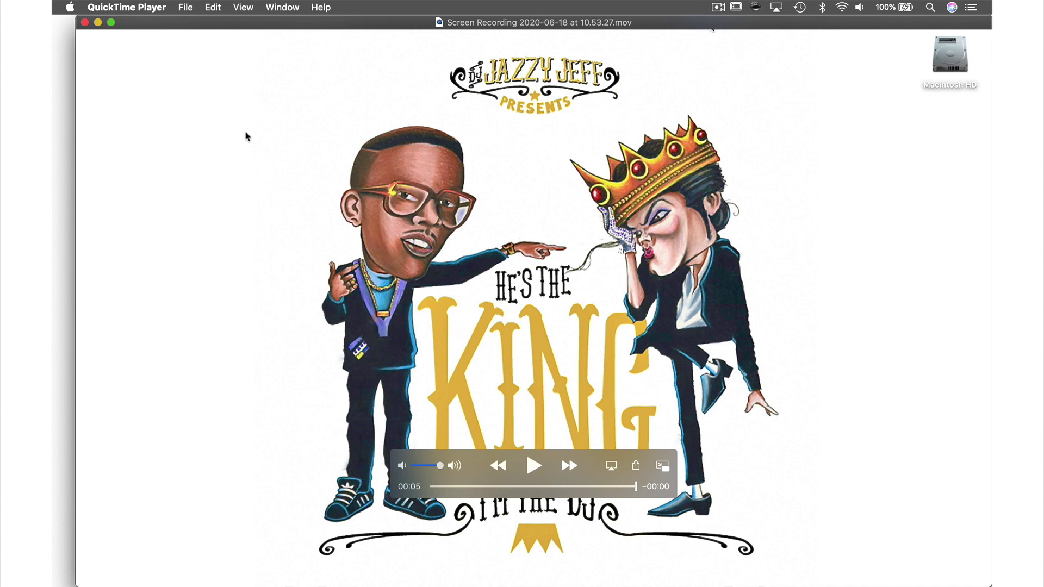
pyautogui.click(84, 22)
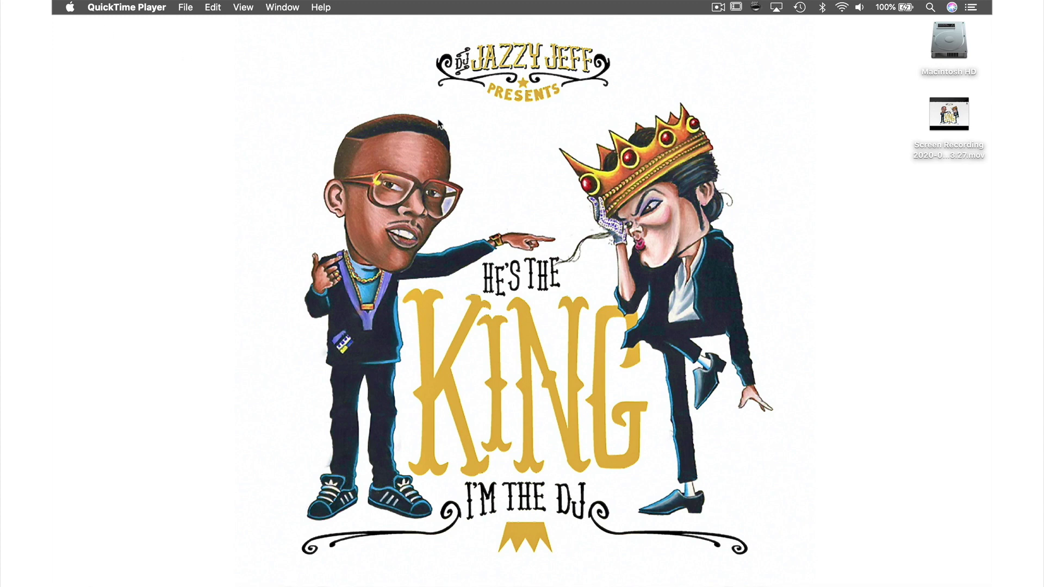
pyautogui.moveTo(932, 126)
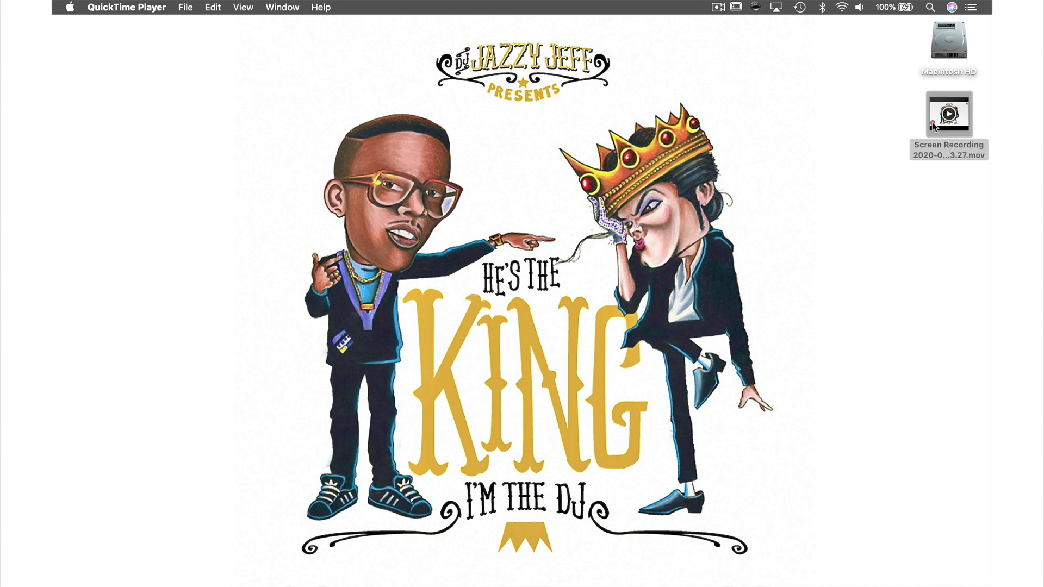
# Move the Screen Recording .mov file to the Bin and return to QuickTime Player.
pyautogui.click(933, 126)
pyautogui.rightClick(933, 127)
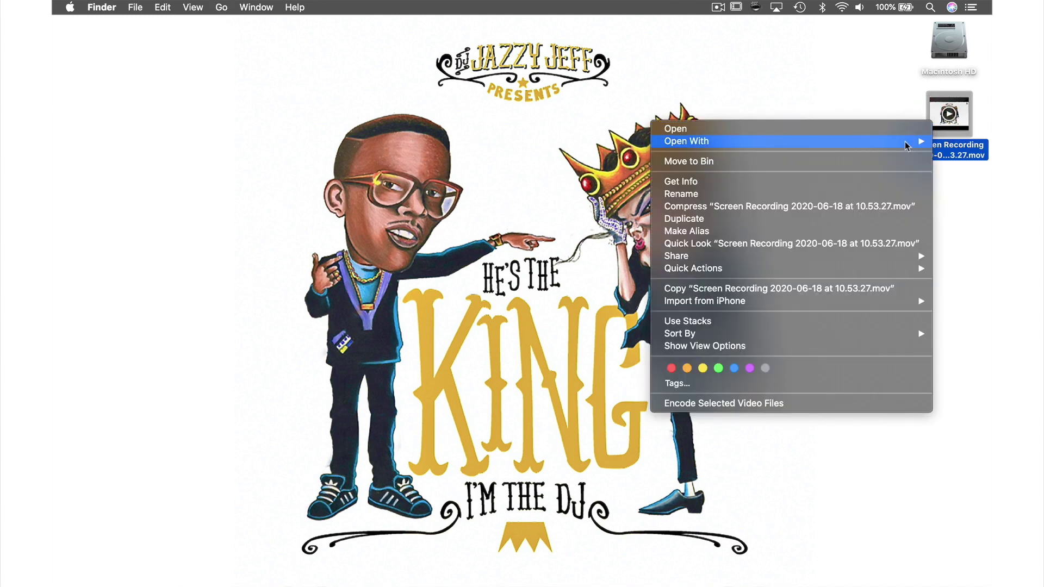
pyautogui.click(895, 159)
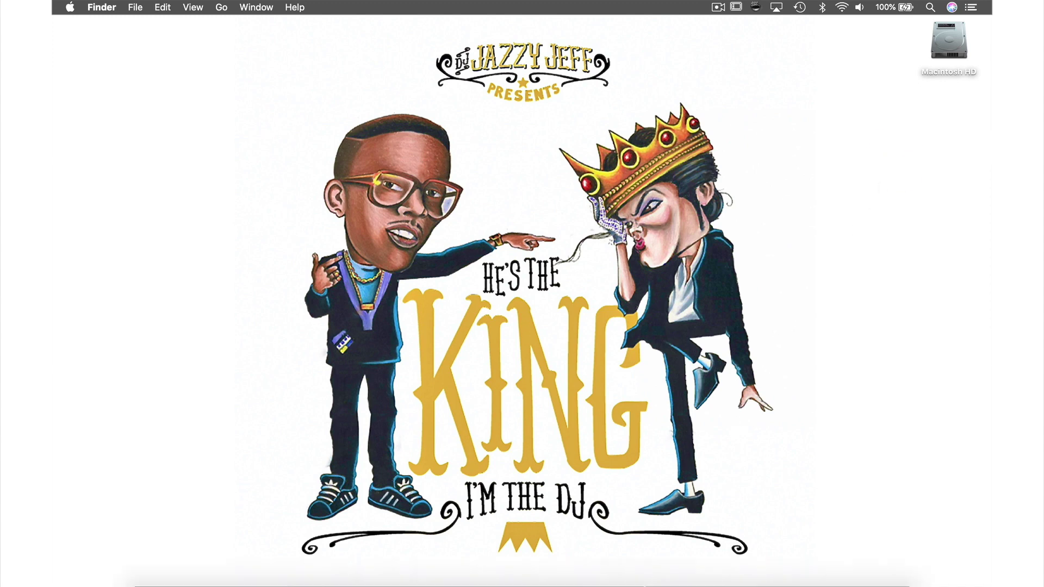
pyautogui.moveTo(649, 585)
pyautogui.click(690, 563)
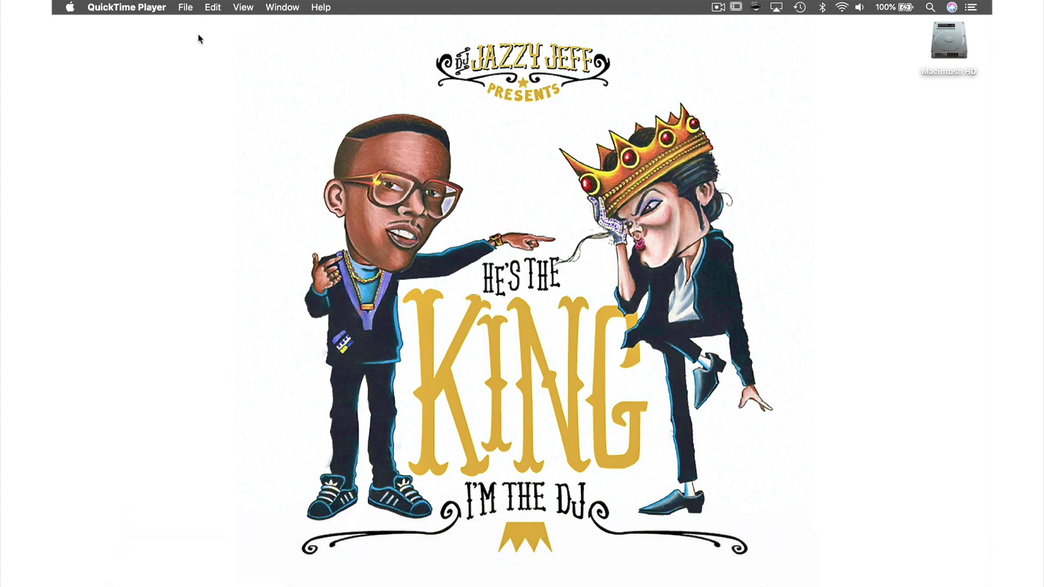
# Bring up the screen-capture controls and set captures to save to the Desktop.
pyautogui.click(186, 10)
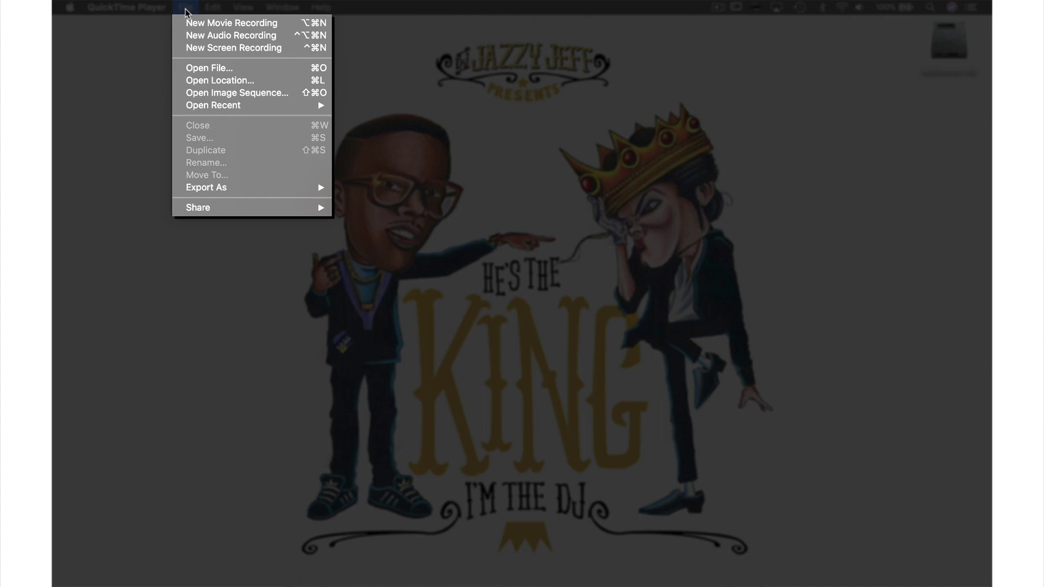
pyautogui.click(186, 47)
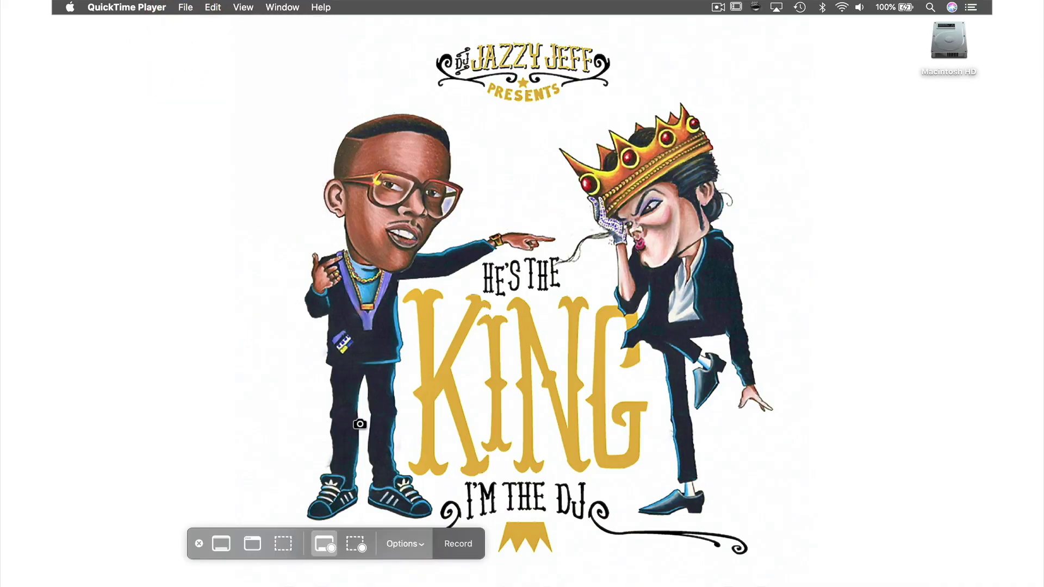
pyautogui.click(423, 545)
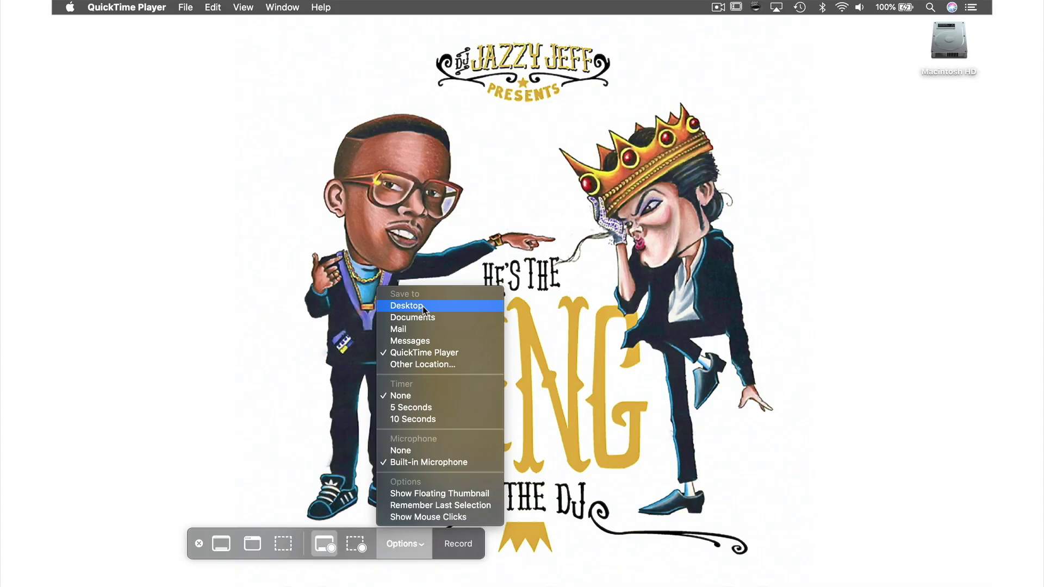
pyautogui.click(422, 305)
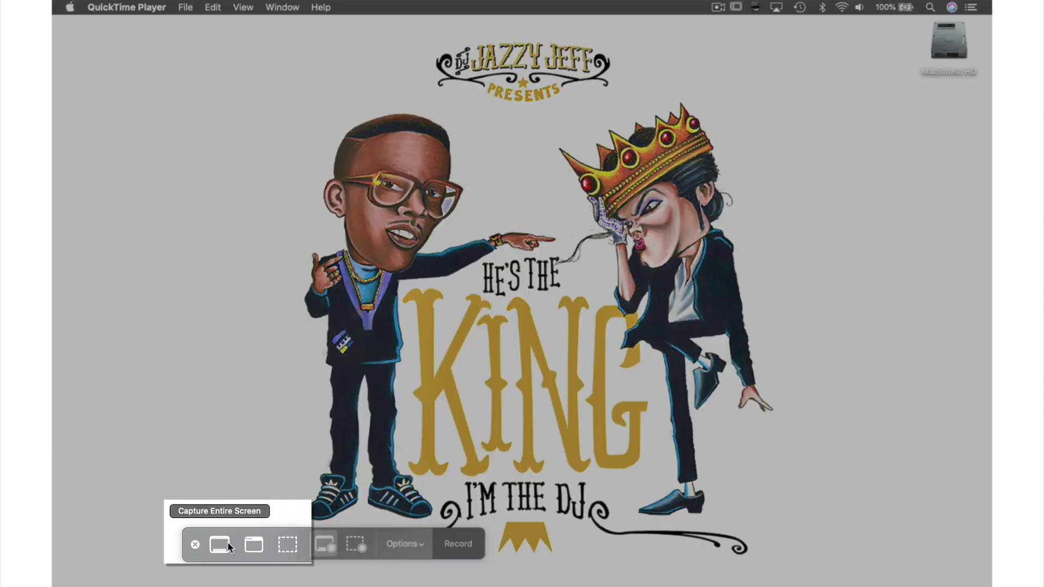
# Take a screenshot of the entire screen, saved as a Screenshot file on the desktop.
pyautogui.click(221, 545)
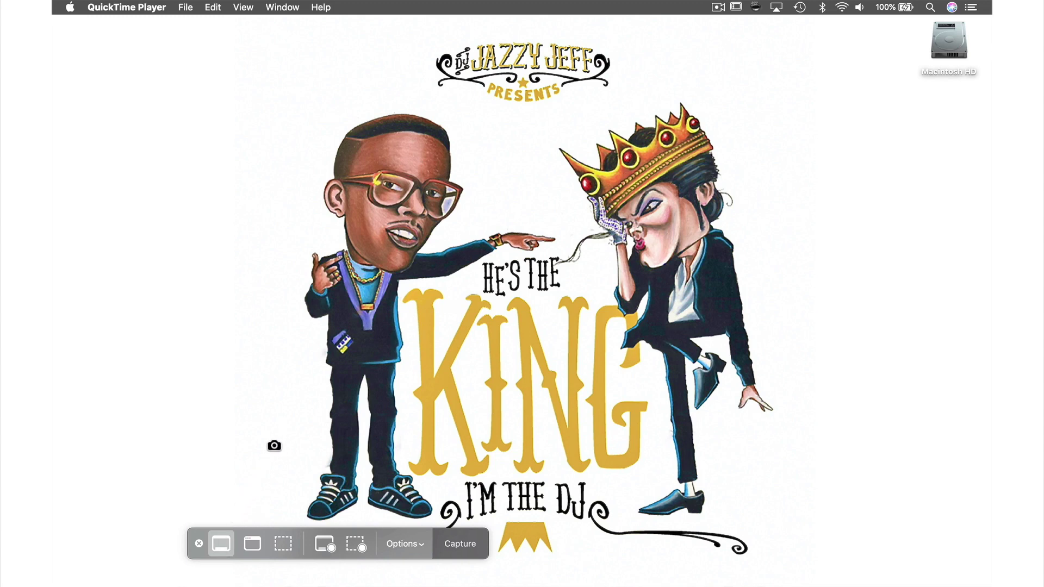
pyautogui.click(281, 432)
pyautogui.click(463, 541)
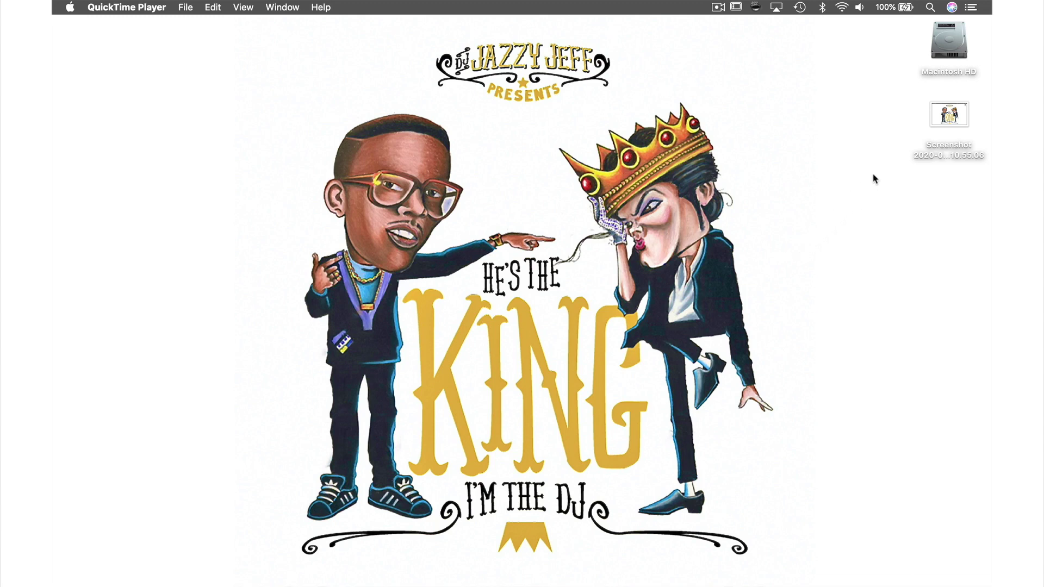
# Open the full-screen screenshot, then capture the DuckDuckGo browser window as a screenshot.
pyautogui.doubleClick(951, 116)
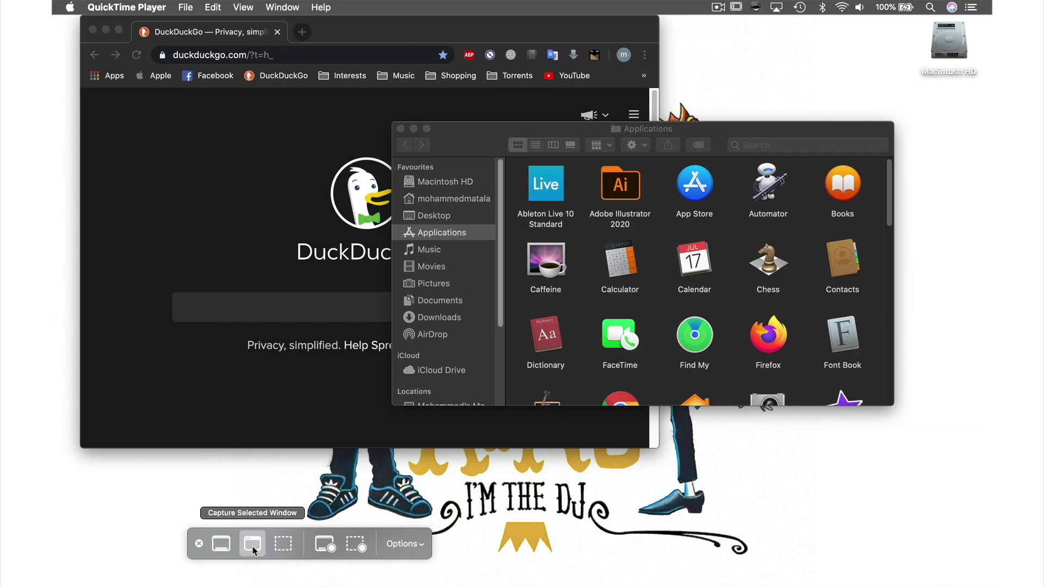
pyautogui.click(253, 547)
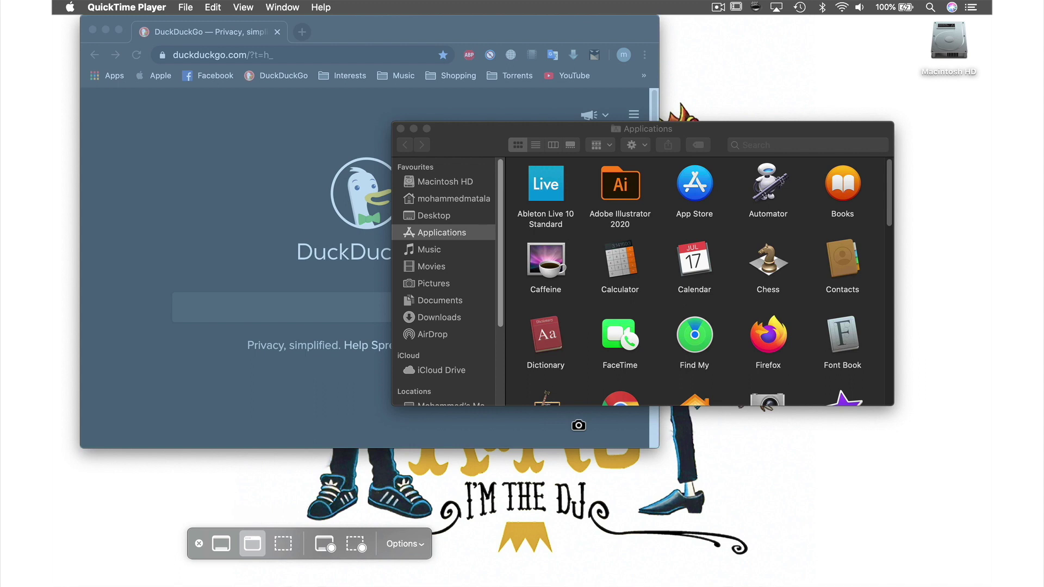
pyautogui.click(578, 425)
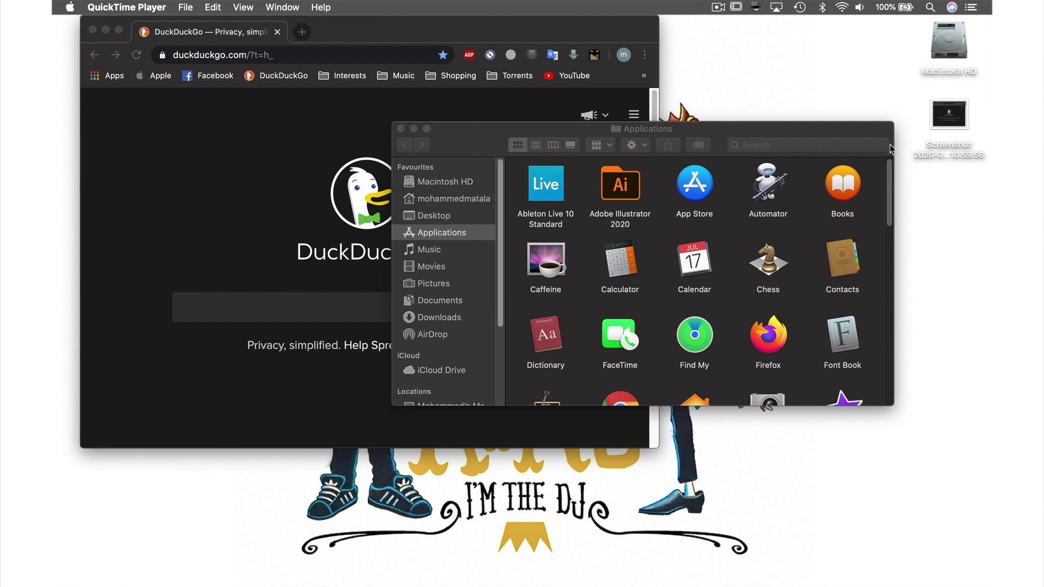
pyautogui.click(949, 116)
# Open the browser-window screenshot in Preview to view it.
pyautogui.doubleClick(949, 117)
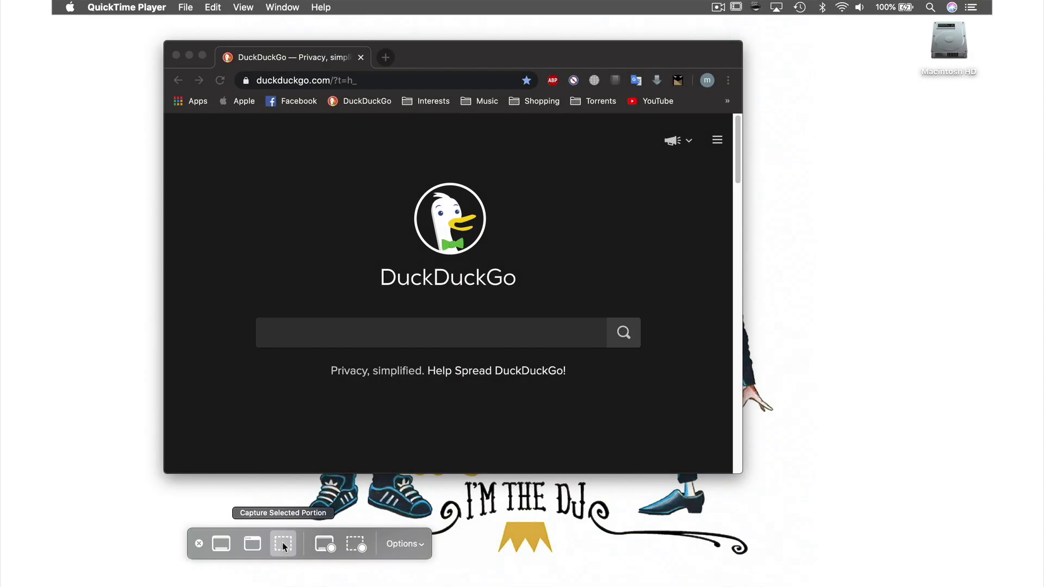
# Toggle Remember Last Selection in the screenshot Options menu.
pyautogui.click(409, 545)
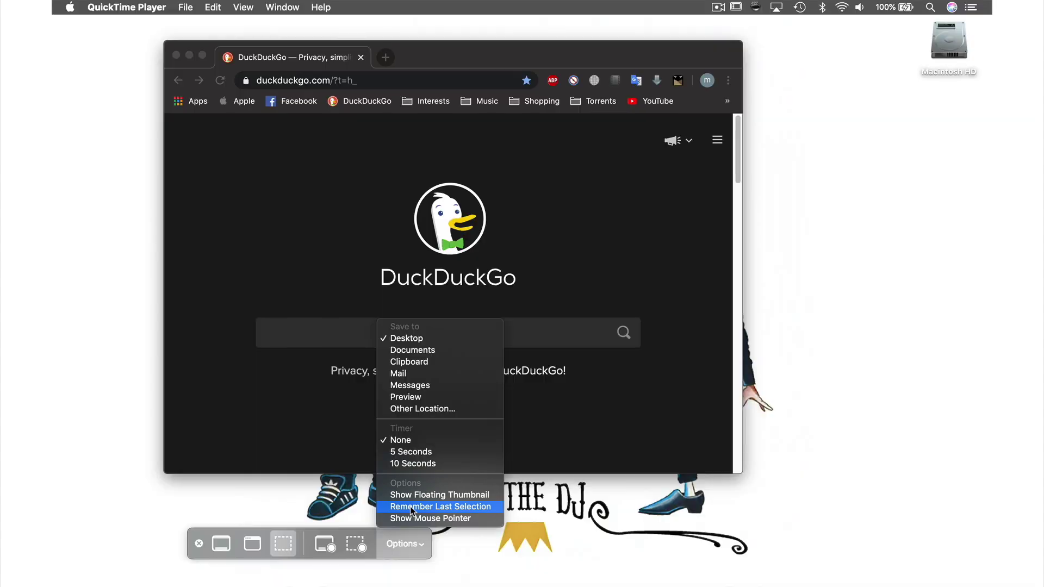
pyautogui.click(410, 507)
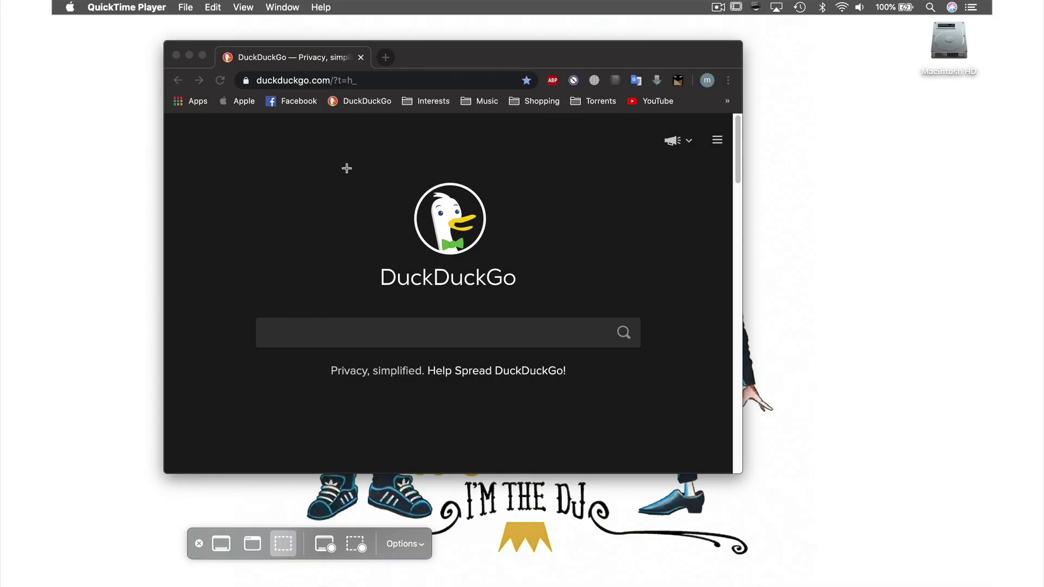
# Frame the capture area around the DuckDuckGo logo, tightening it to about 273 x 218.
pyautogui.moveTo(339, 156); pyautogui.dragTo(597, 308)
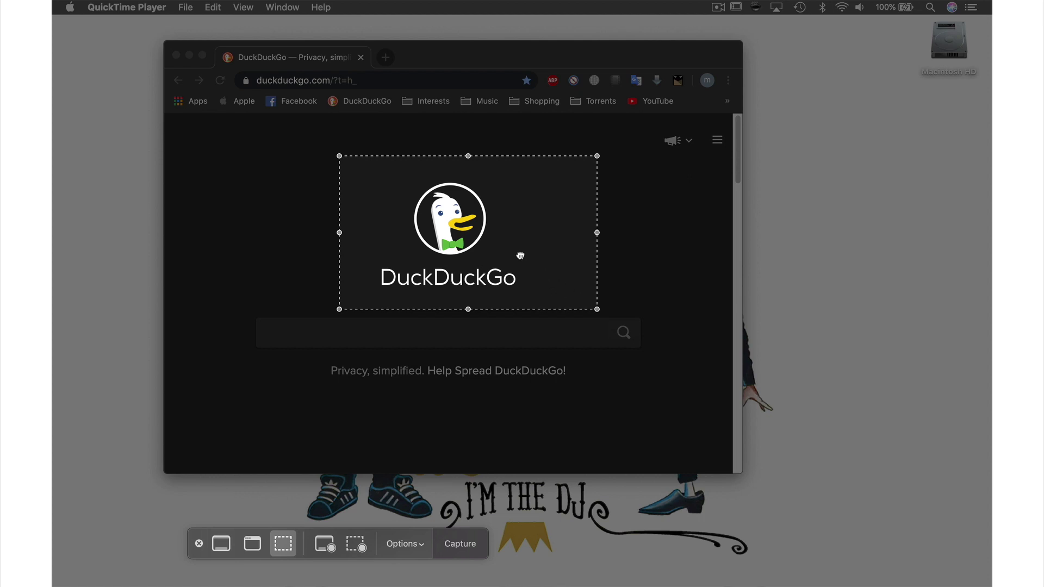
pyautogui.moveTo(518, 254)
pyautogui.mouseDown()
pyautogui.moveTo(492, 253)
pyautogui.moveTo(503, 253)
pyautogui.mouseUp()
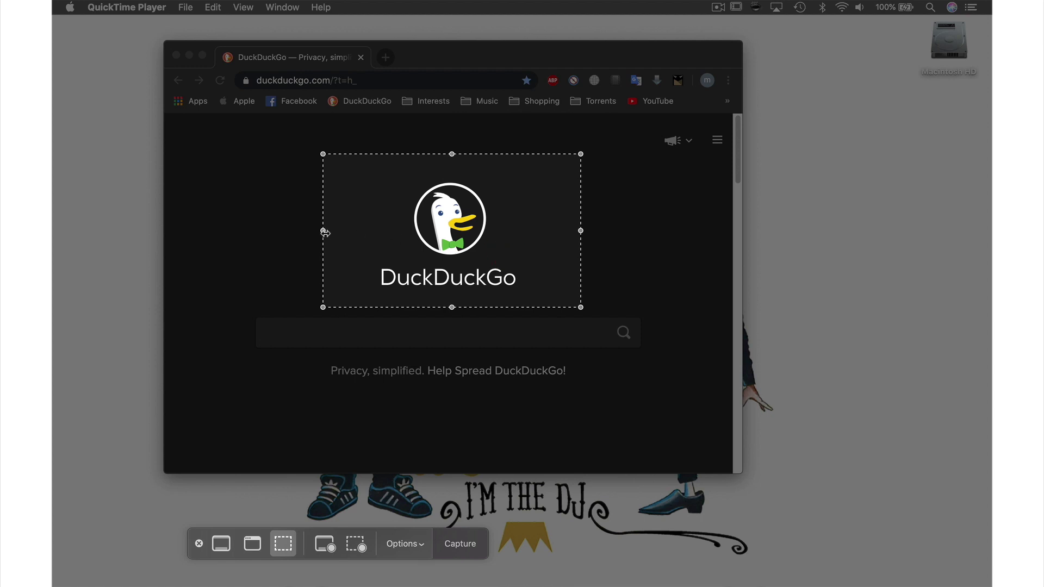
pyautogui.moveTo(324, 230); pyautogui.dragTo(359, 231)
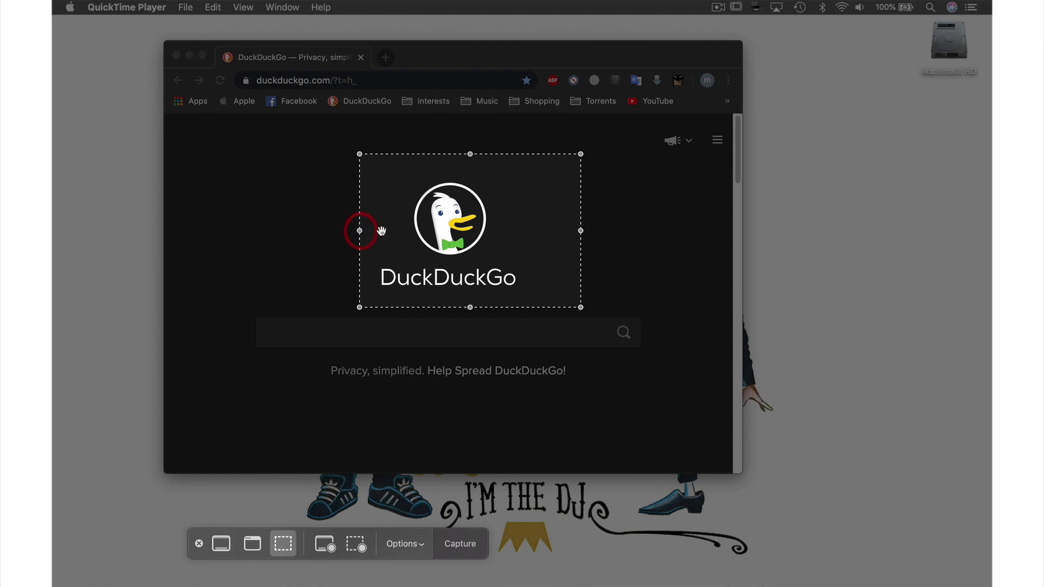
pyautogui.moveTo(581, 231); pyautogui.dragTo(539, 231)
pyautogui.moveTo(448, 154); pyautogui.dragTo(449, 163)
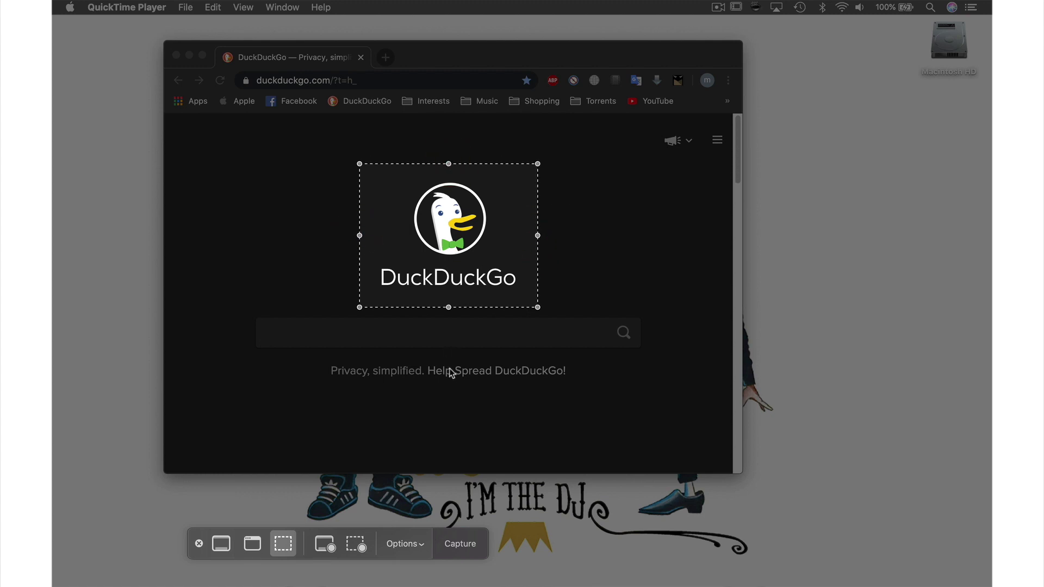
# Capture the framed logo, view the screenshot in Preview, close it, and return to QuickTime.
pyautogui.click(459, 543)
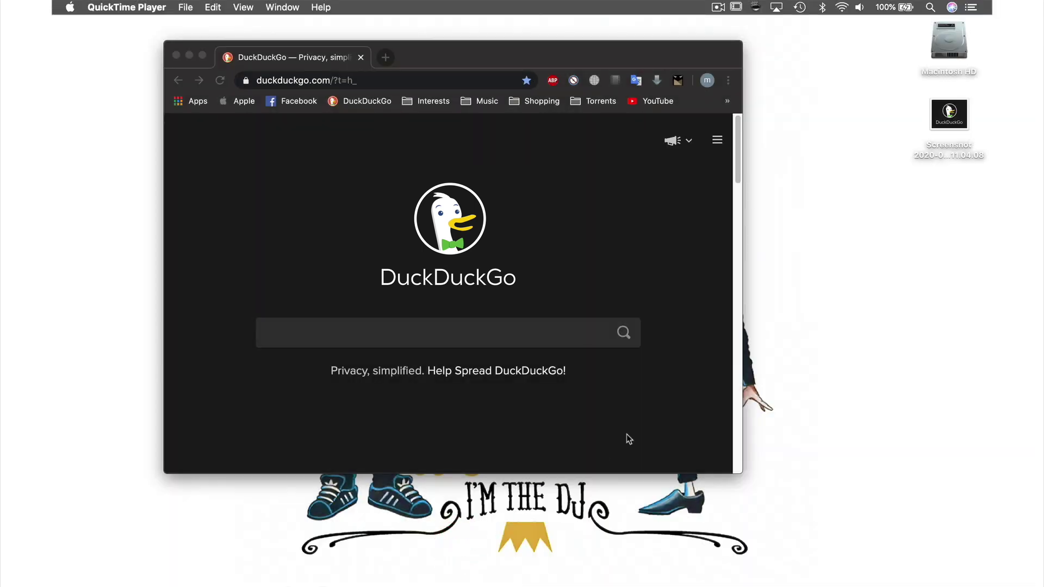
pyautogui.doubleClick(951, 111)
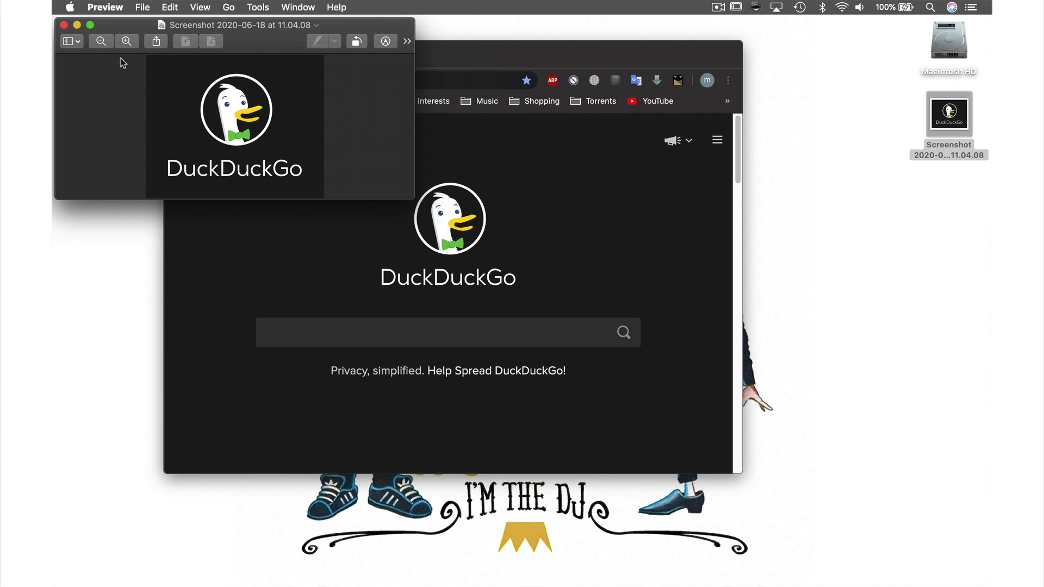
pyautogui.click(64, 25)
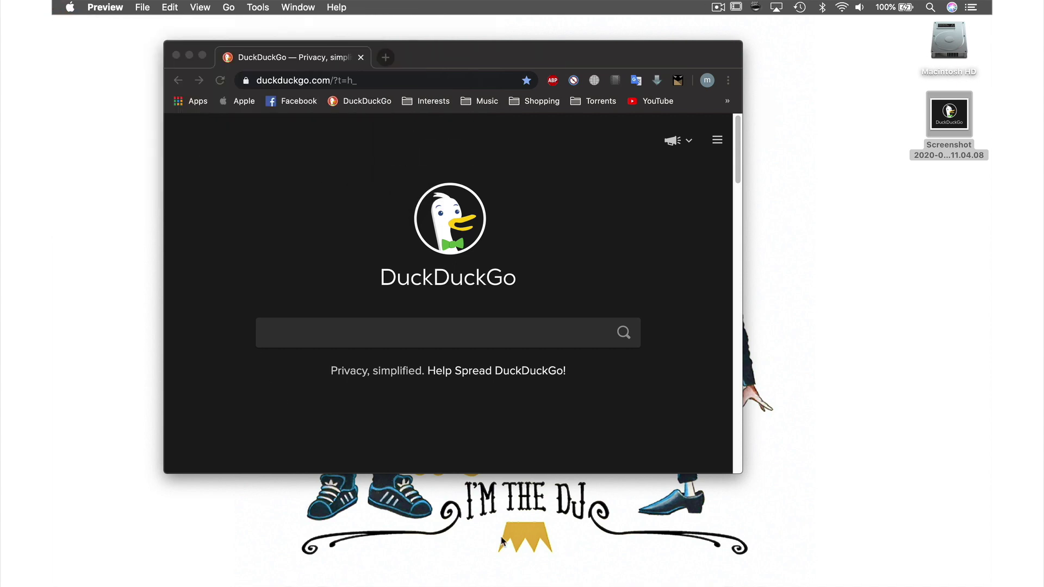
pyautogui.click(657, 572)
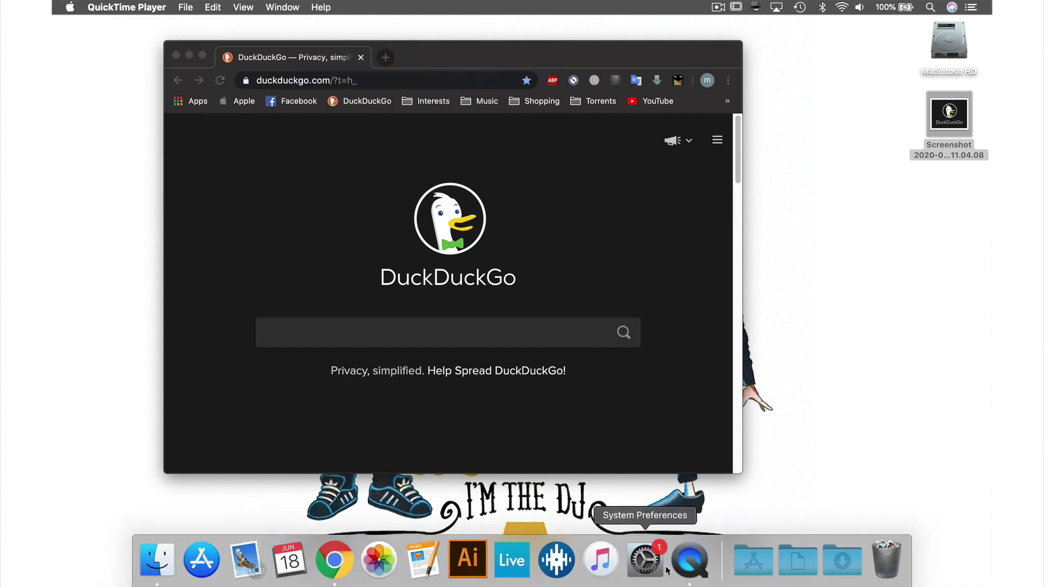
# Reopen the screenshot toolbar with Command-Shift-5, keeping the selection around the DuckDuckGo logo.
pyautogui.press('ctrl+super')
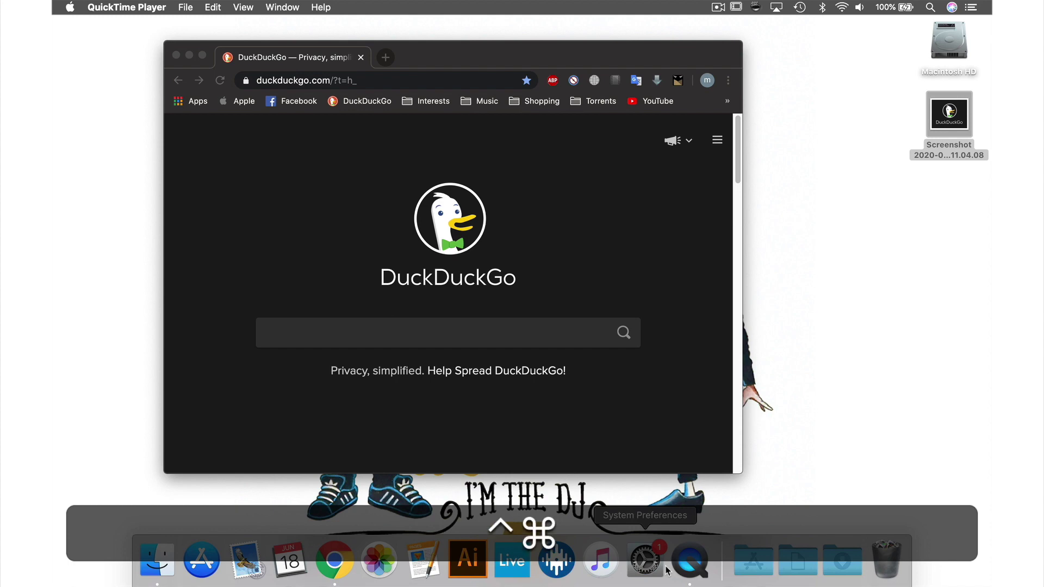
pyautogui.press('ctrl+super+5')
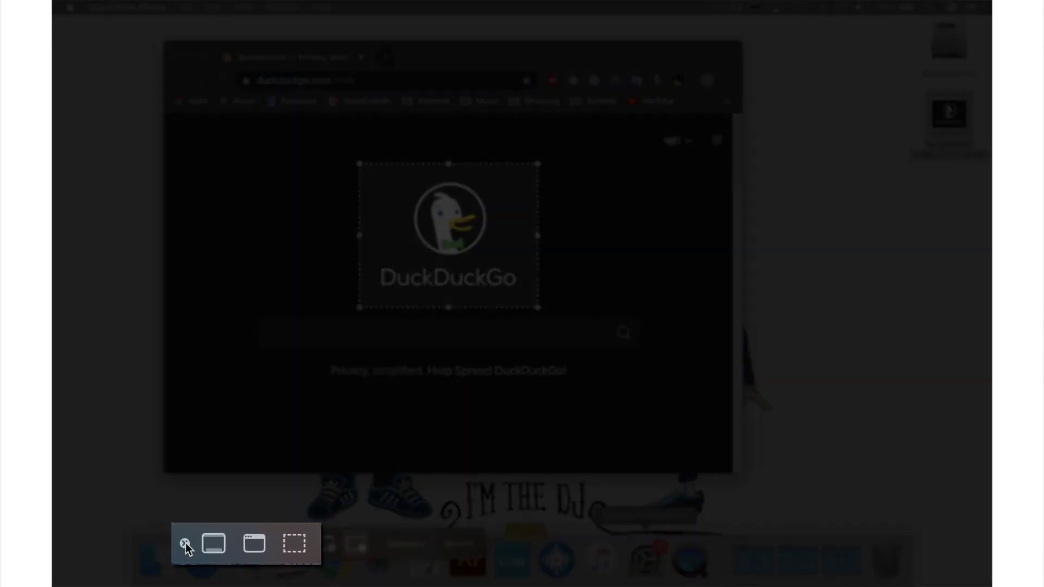
# Close the screenshot toolbar, dismissing the DuckDuckGo logo selection frame.
pyautogui.click(184, 542)
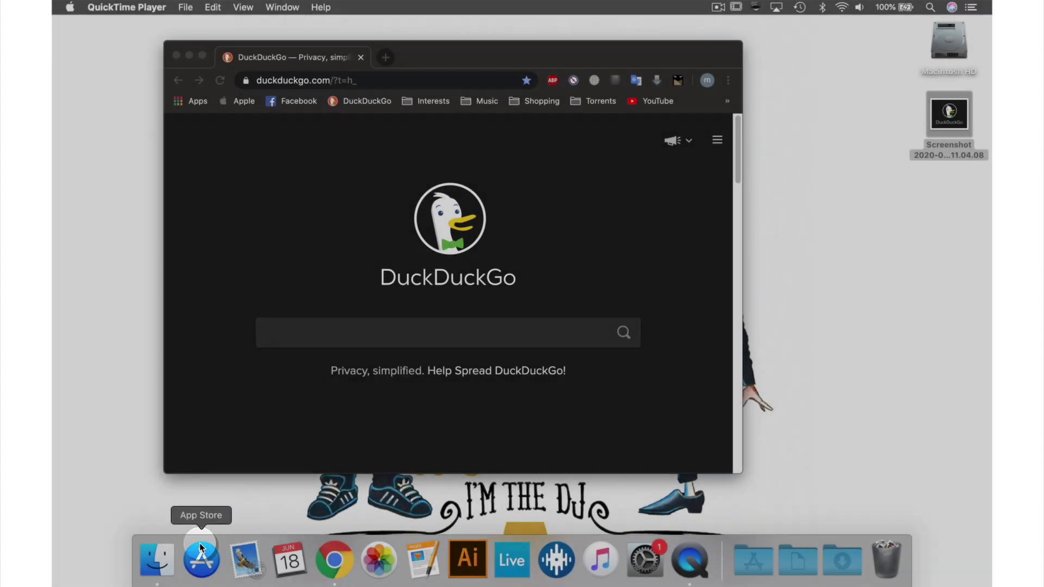
pyautogui.click(200, 546)
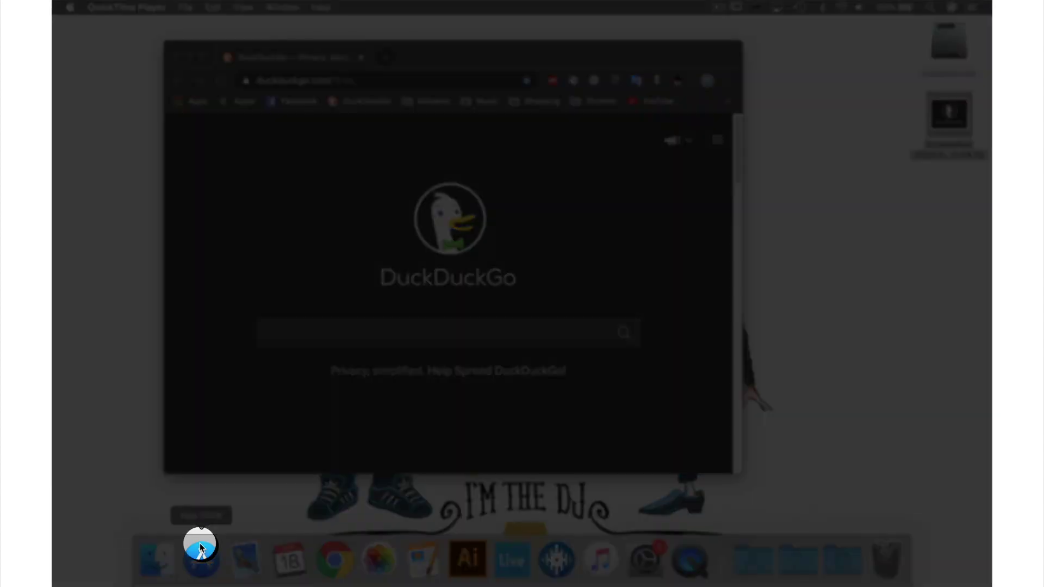